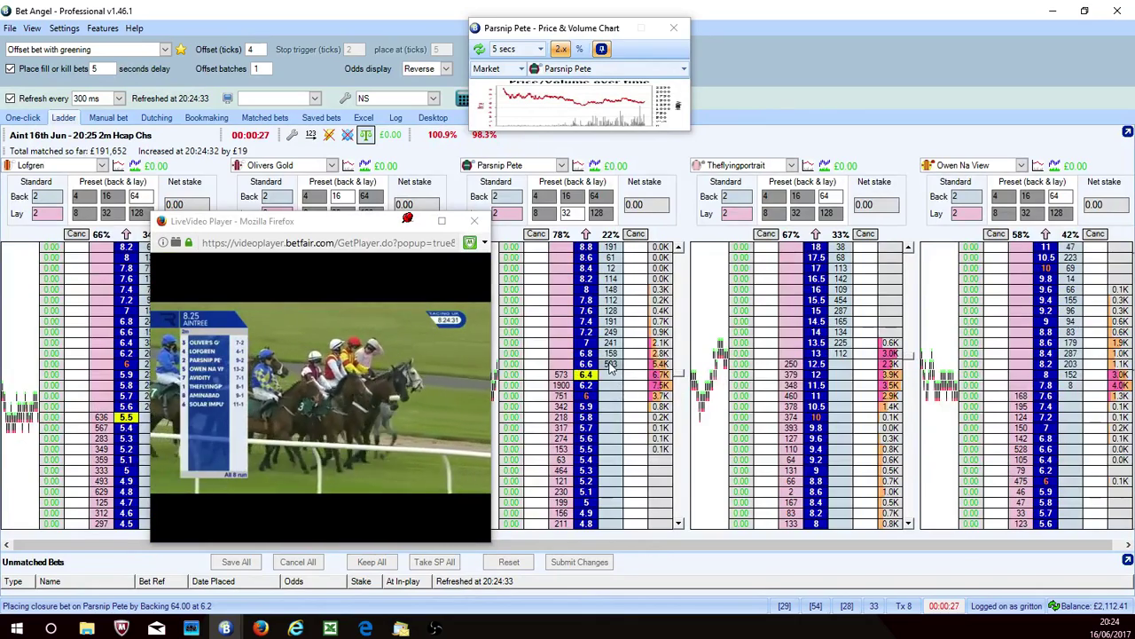
Back Parsnip Pete for £32 at 6.6 so the 39.11 offset lay at 5.4 follows
left_click(612, 366)
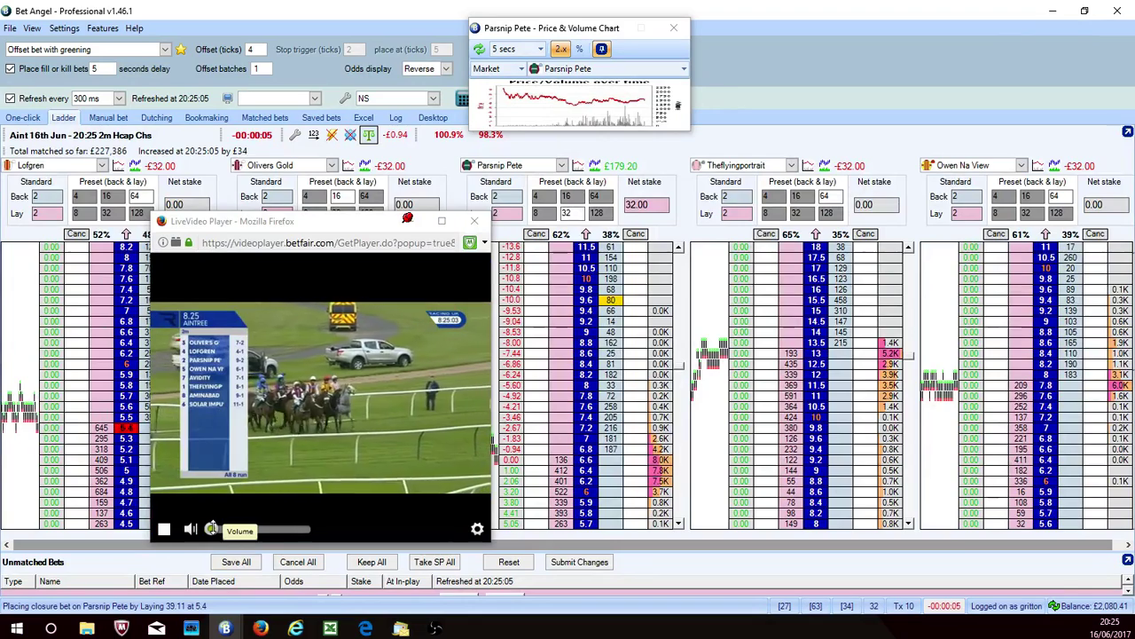
left_click_drag(213, 530, 250, 530)
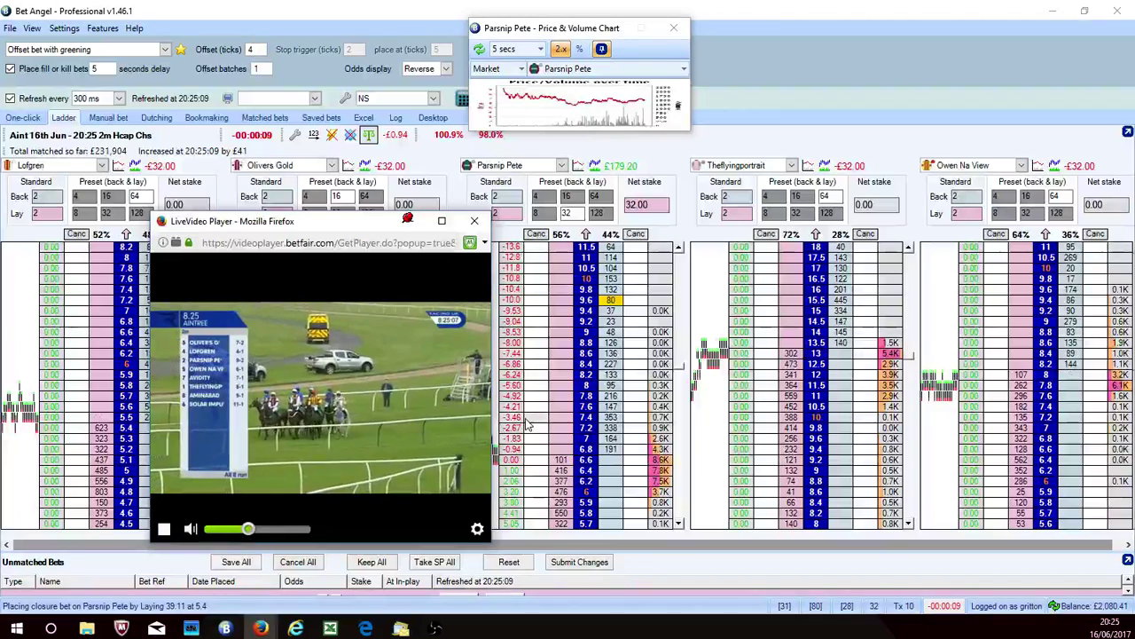
left_click_drag(249, 530, 211, 529)
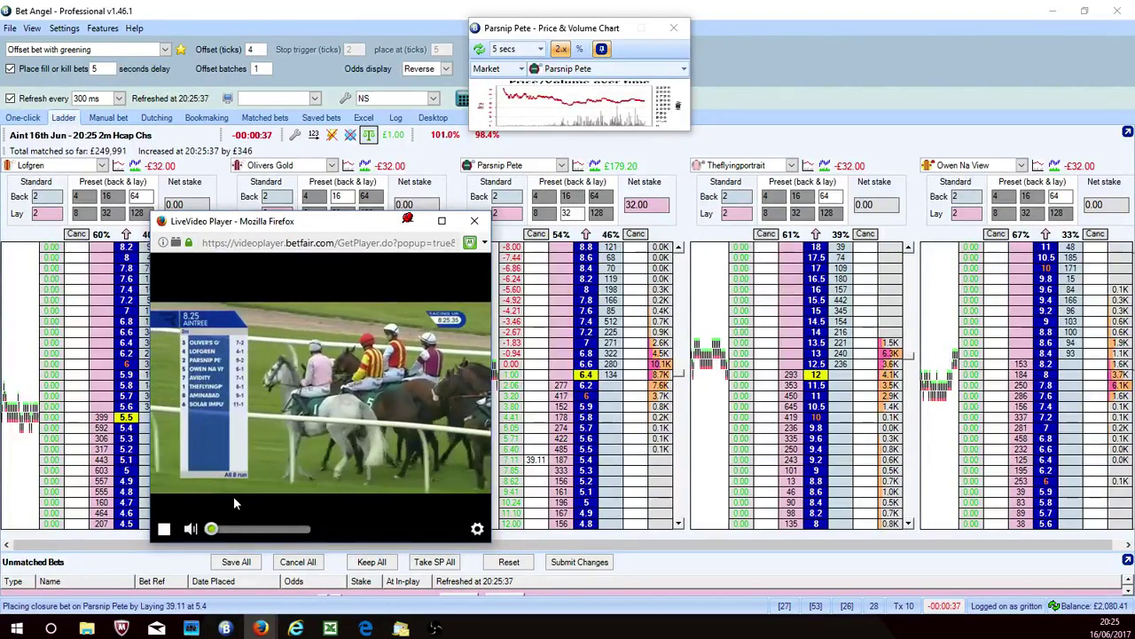
left_click_drag(213, 529, 236, 529)
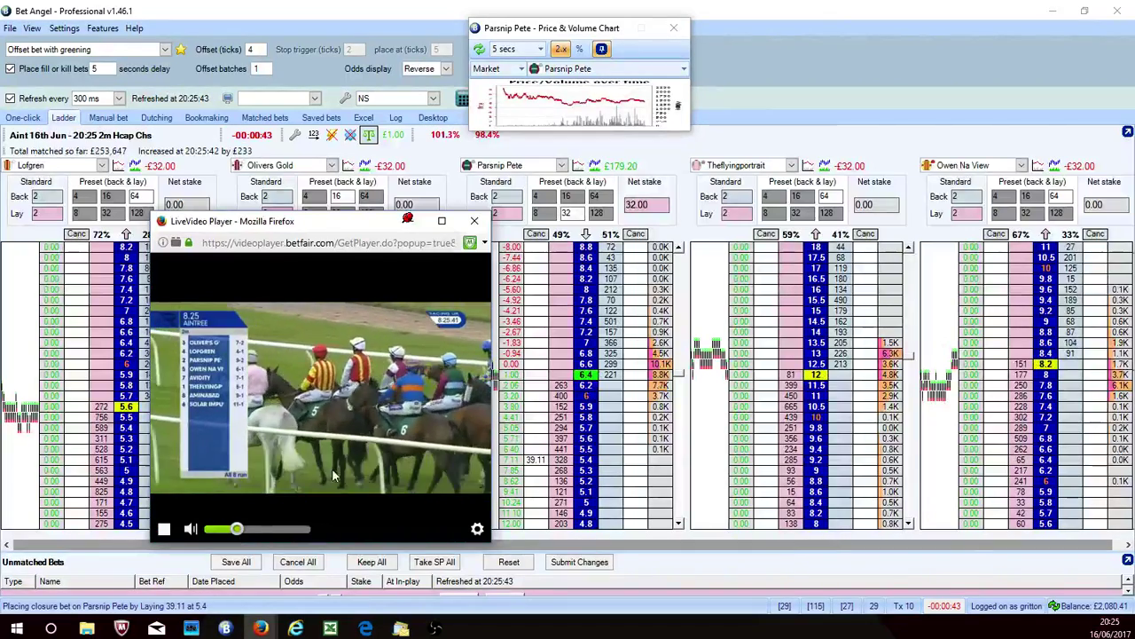
left_click(211, 530)
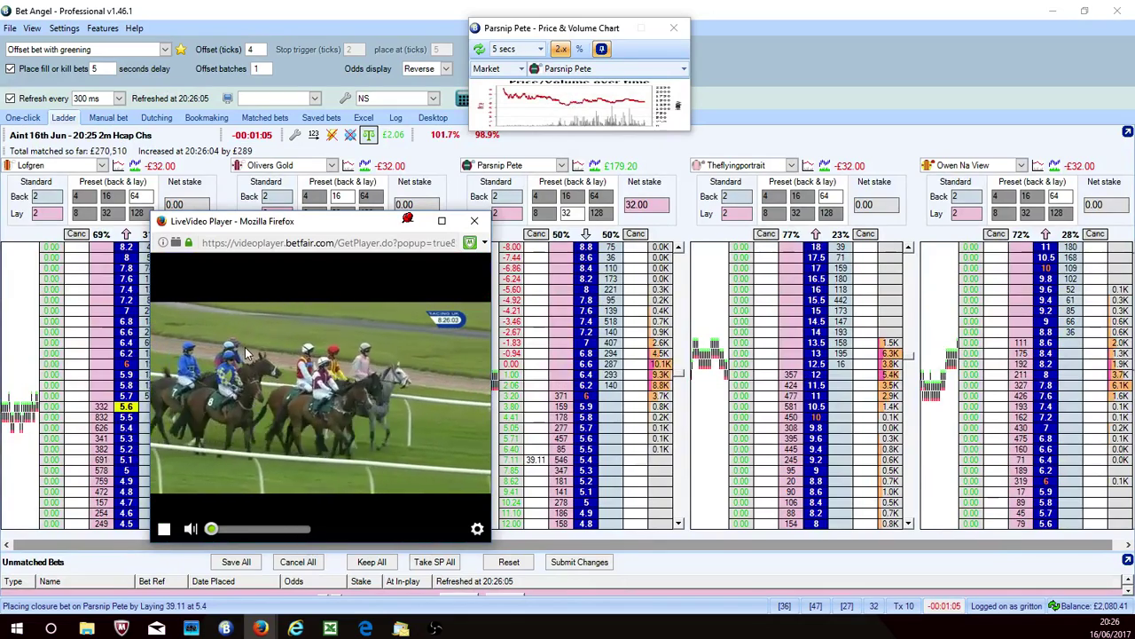
Raise the race video sound and keep the 39.11 lay at 5.4 live in-play
left_click(245, 529)
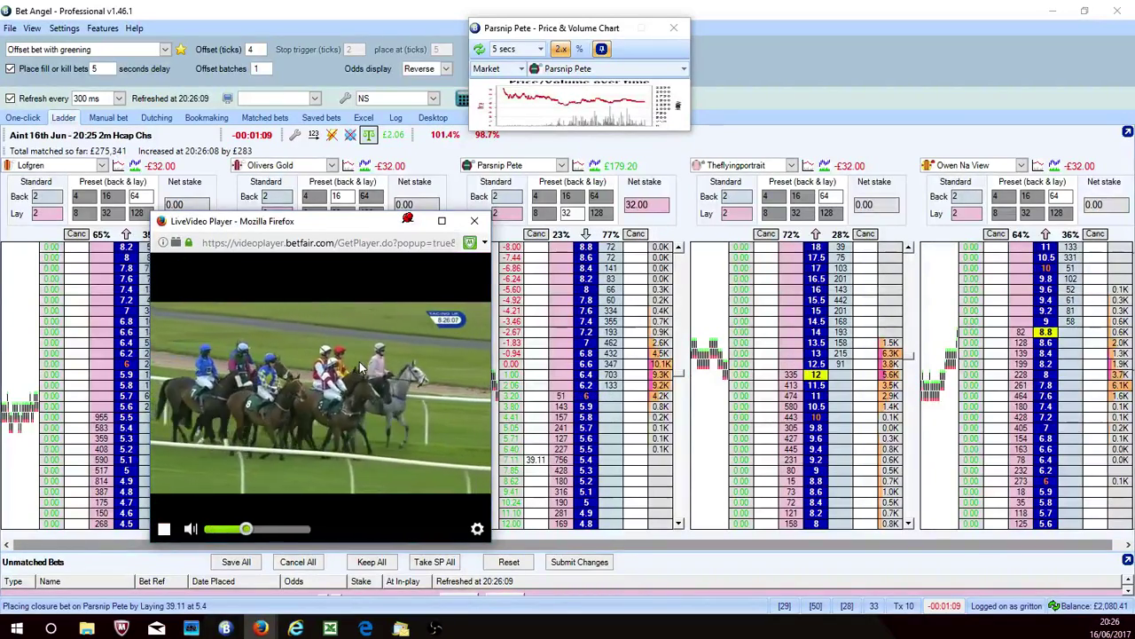
left_click(371, 560)
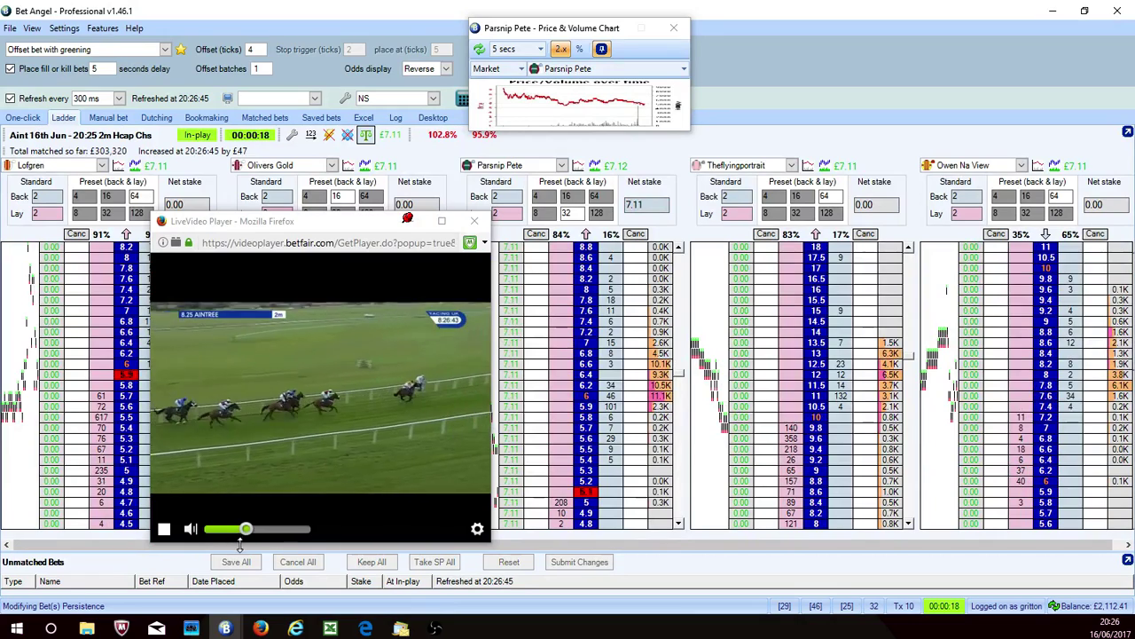
left_click(246, 529)
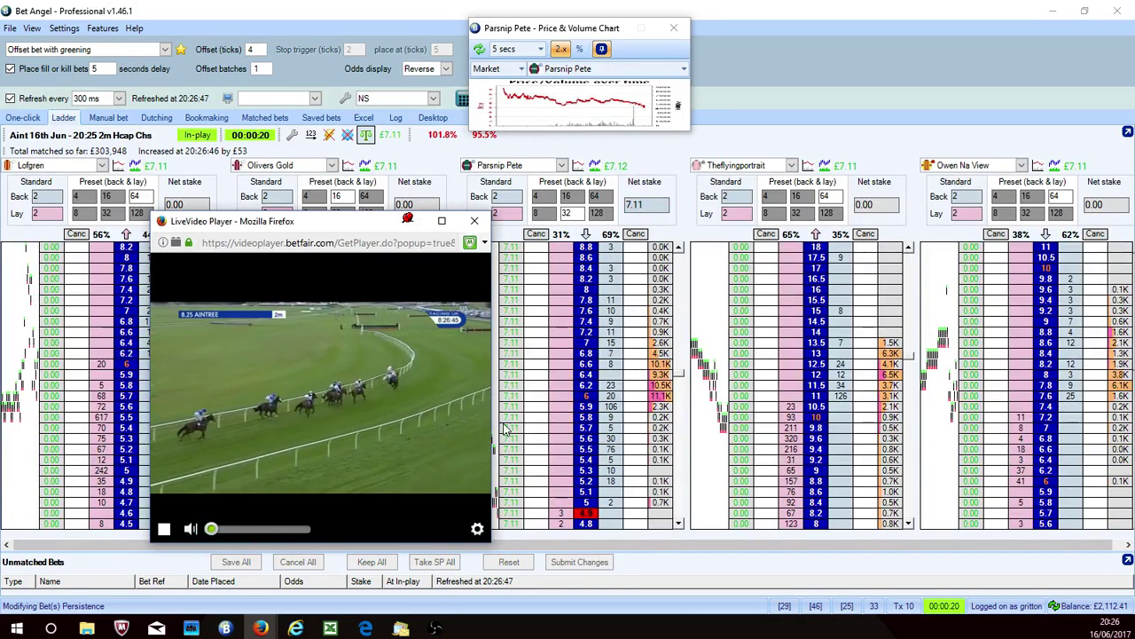